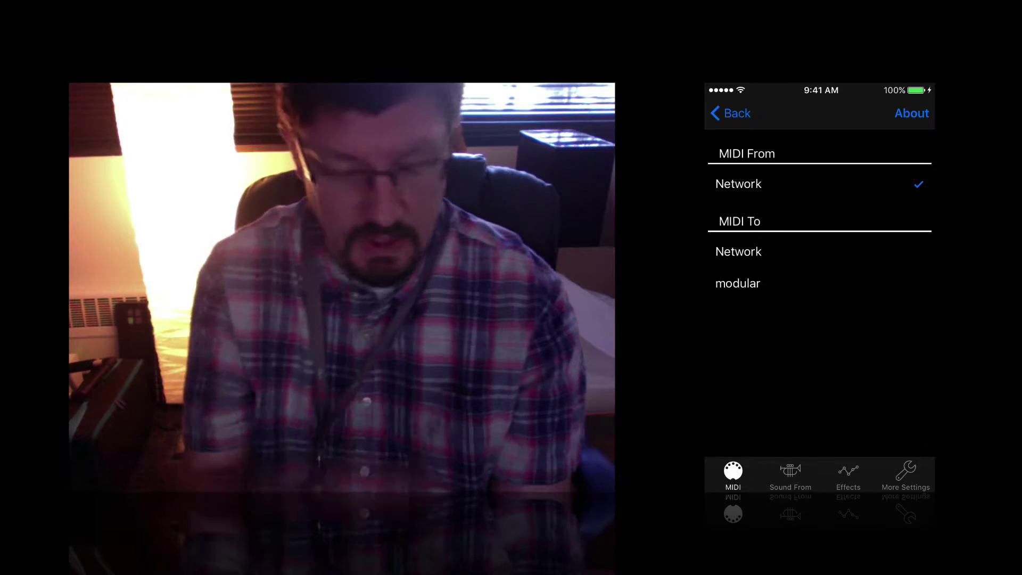
- Show musicIO's Sound From list, with modular out connected to Track 1
click(790, 473)
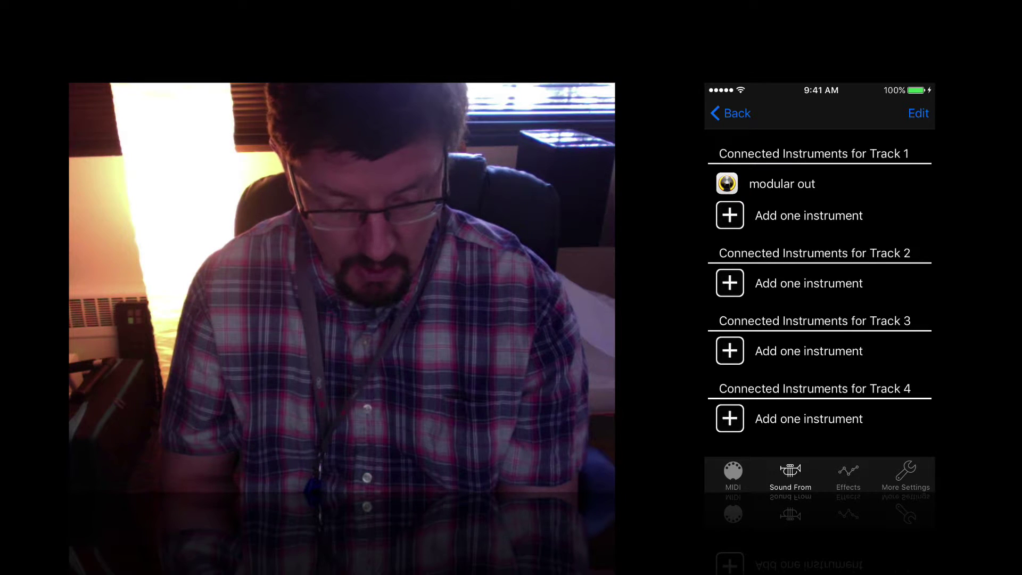
scroll(820, 287, up, 2)
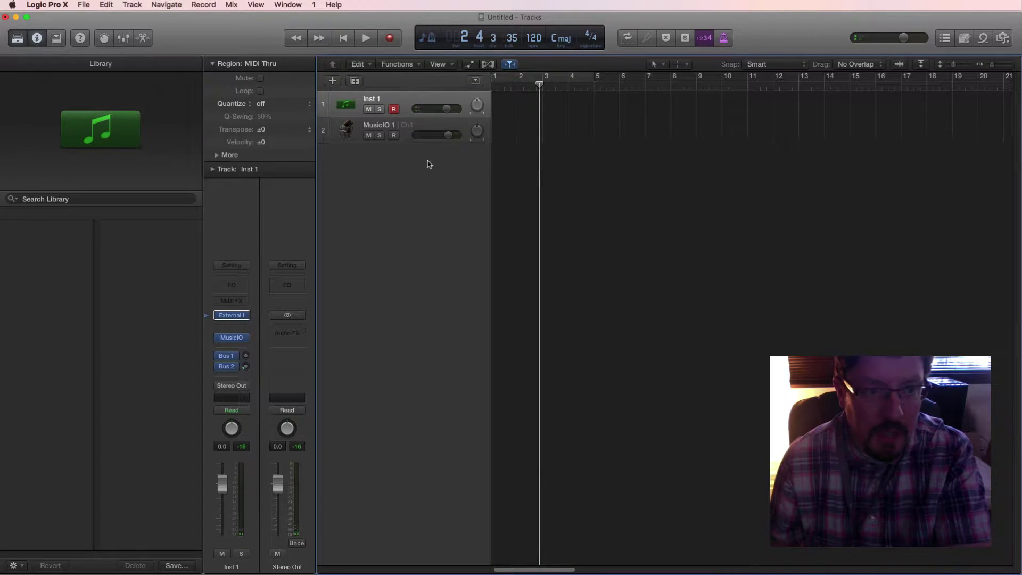
- Delete the MusicIO 1 track so only Inst 1 remains, and switch to Safari's musicIO site
click(407, 130)
key(super+BackSpace)
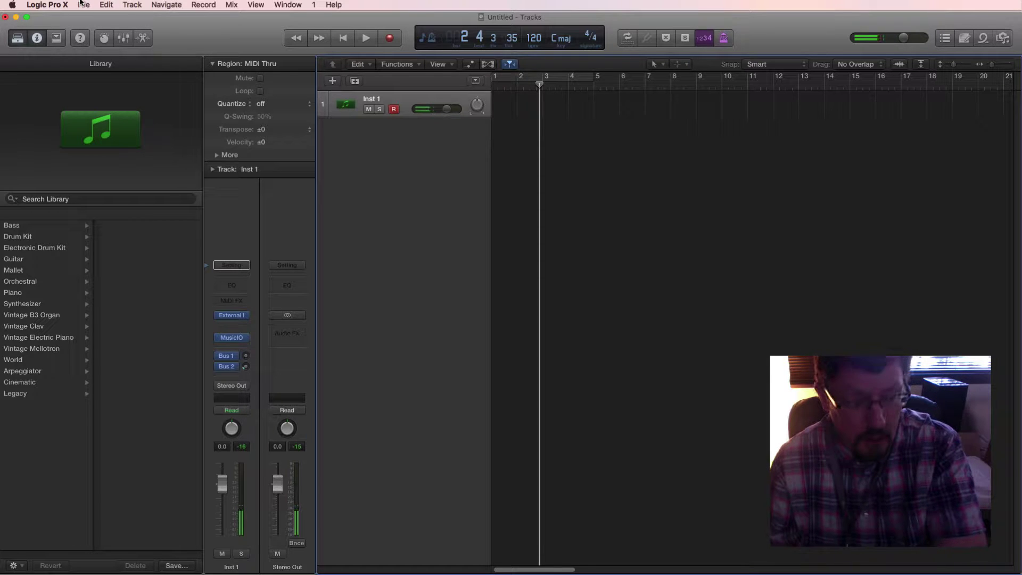
key(super+Tab)
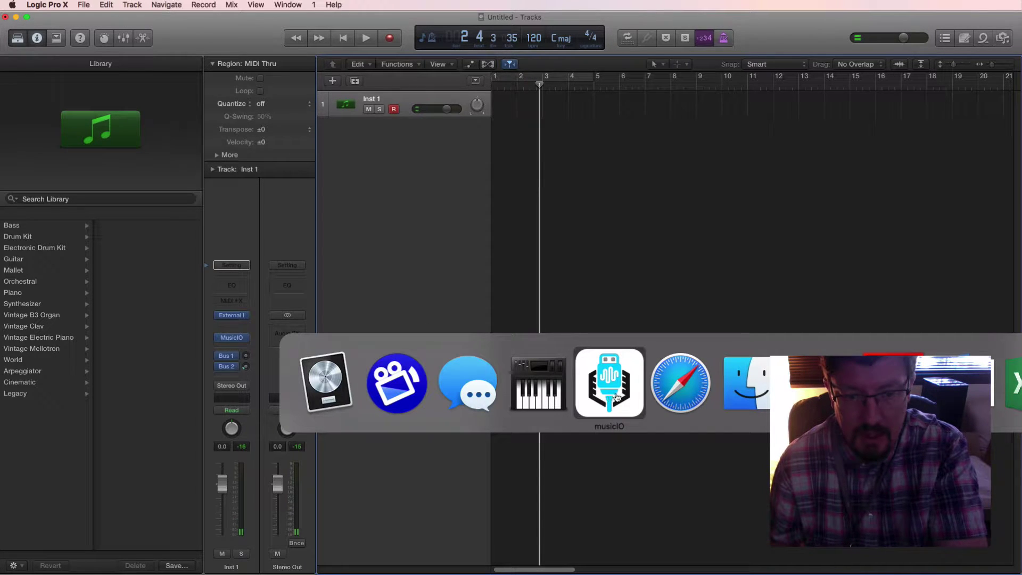
key(super+Tab)
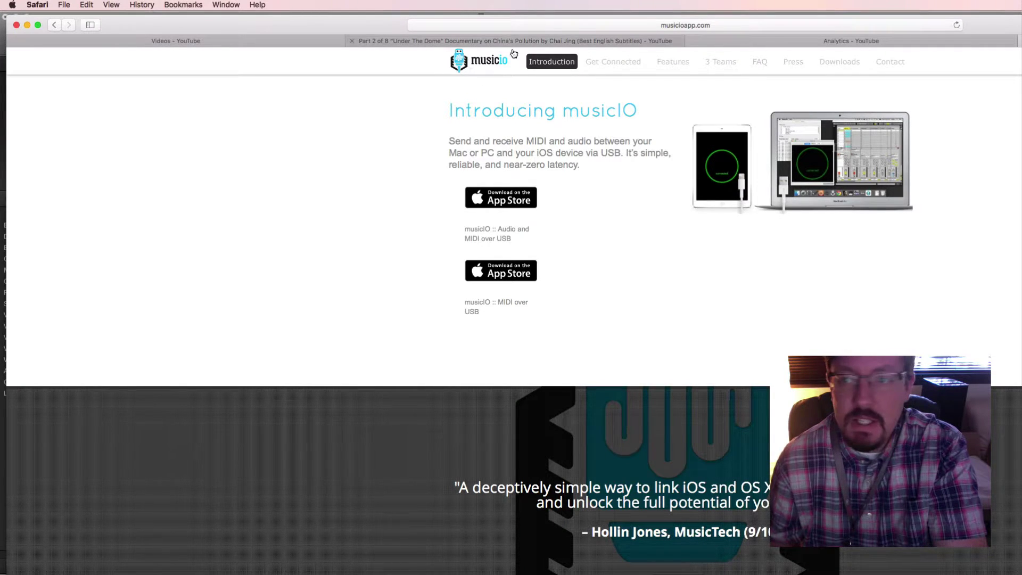
- Scroll musicioapp.com to the Getting Connected section describing the server and client parts
drag(365, 31, 353, 22)
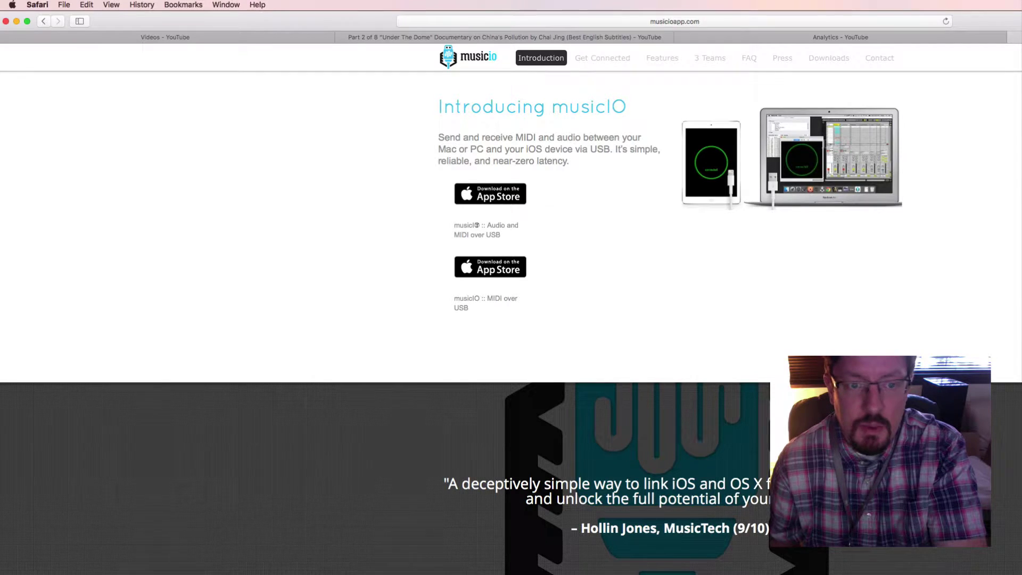
scroll(515, 310, down, 15)
scroll(511, 304, up, 5)
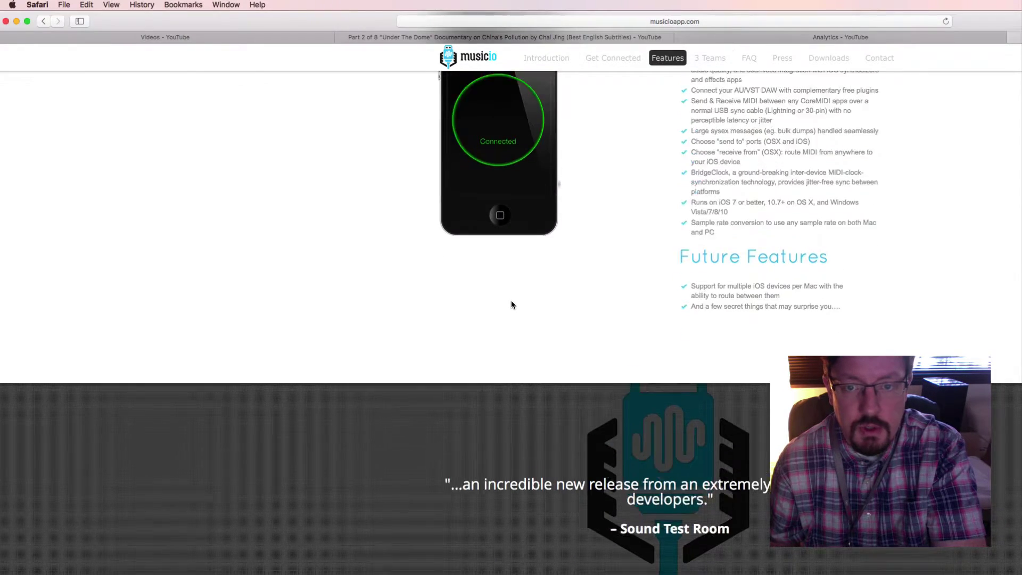
scroll(512, 302, up, 3)
scroll(513, 304, up, 8)
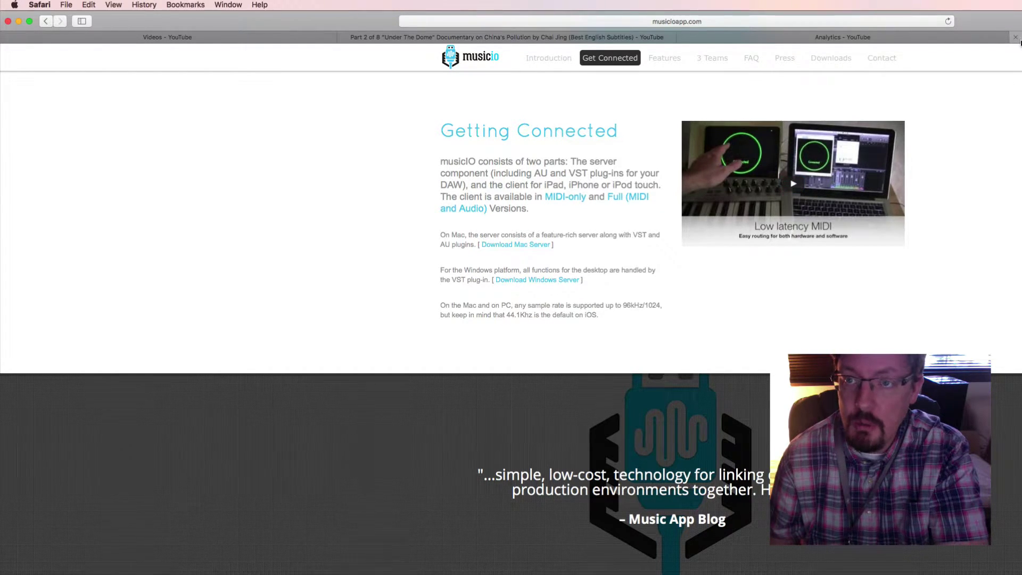
key(super+Tab)
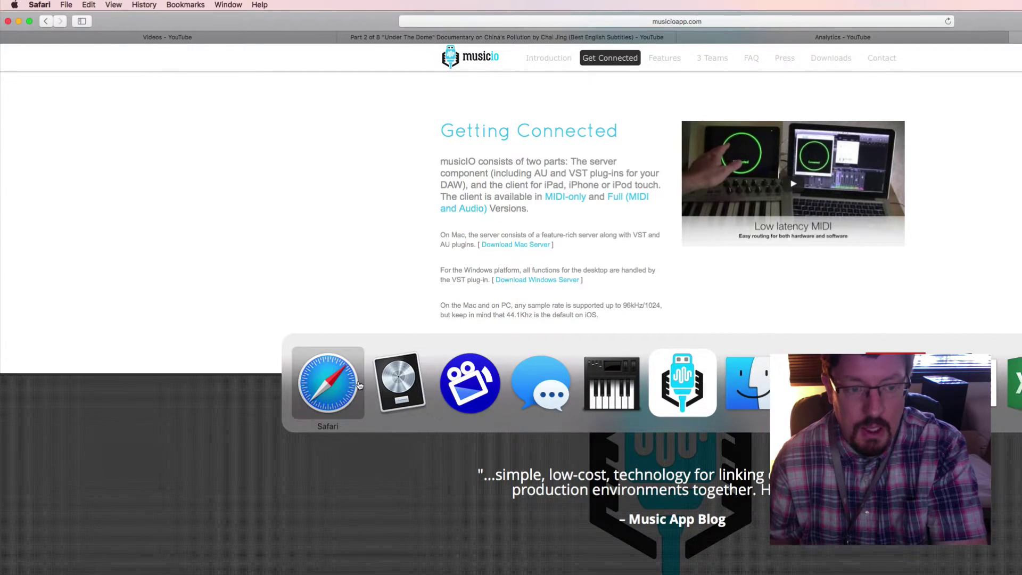
- Check the musicIO server's MIDI To and Settings tabs, end on Display, then return to Logic
click(658, 397)
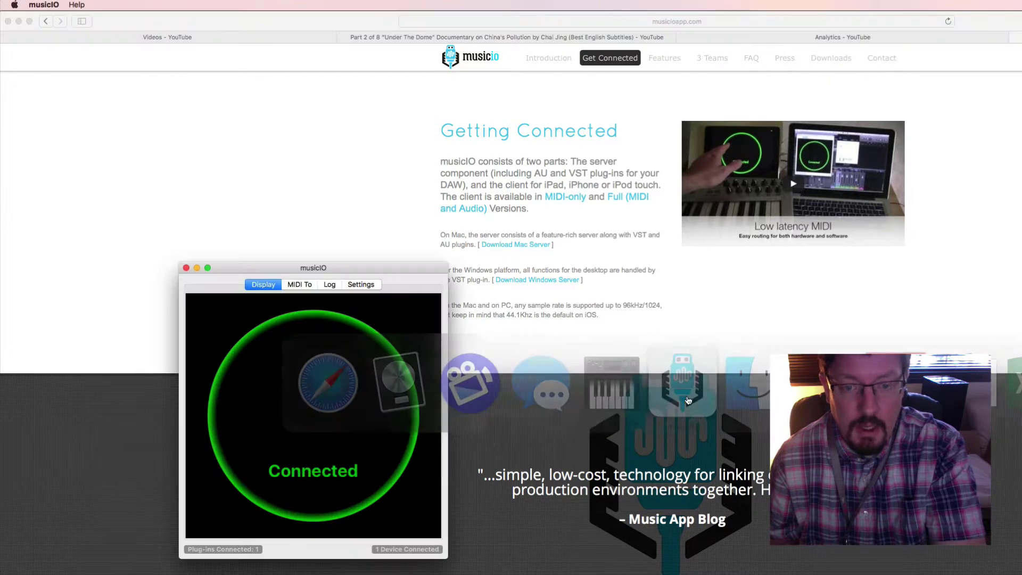
drag(406, 267, 403, 138)
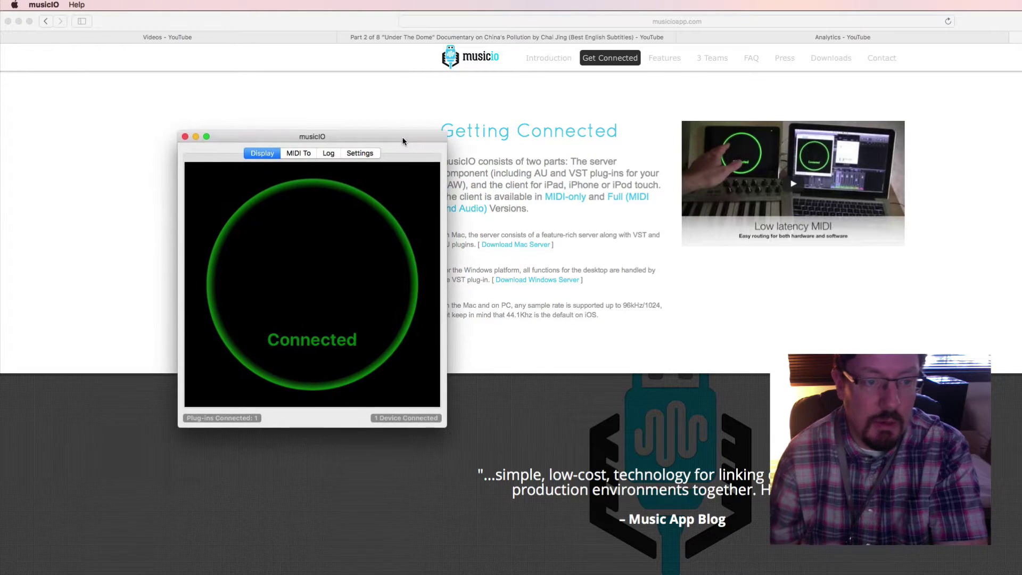
click(300, 154)
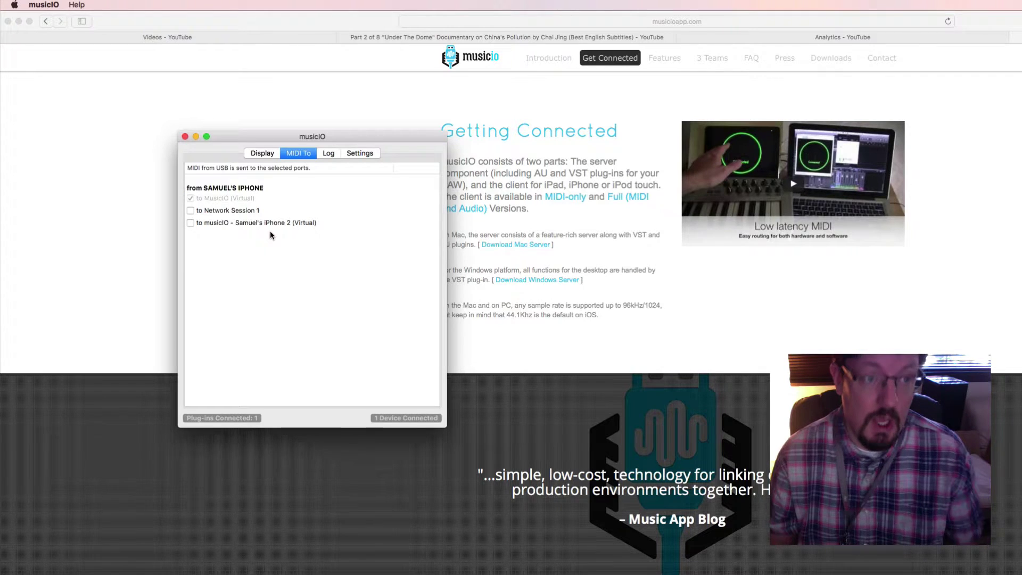
drag(348, 141, 319, 73)
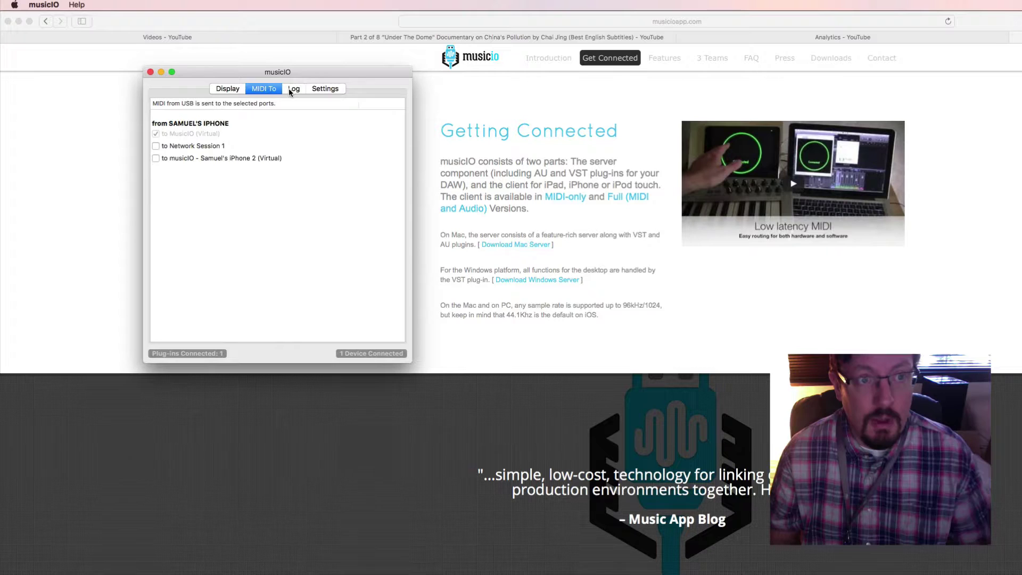
click(330, 89)
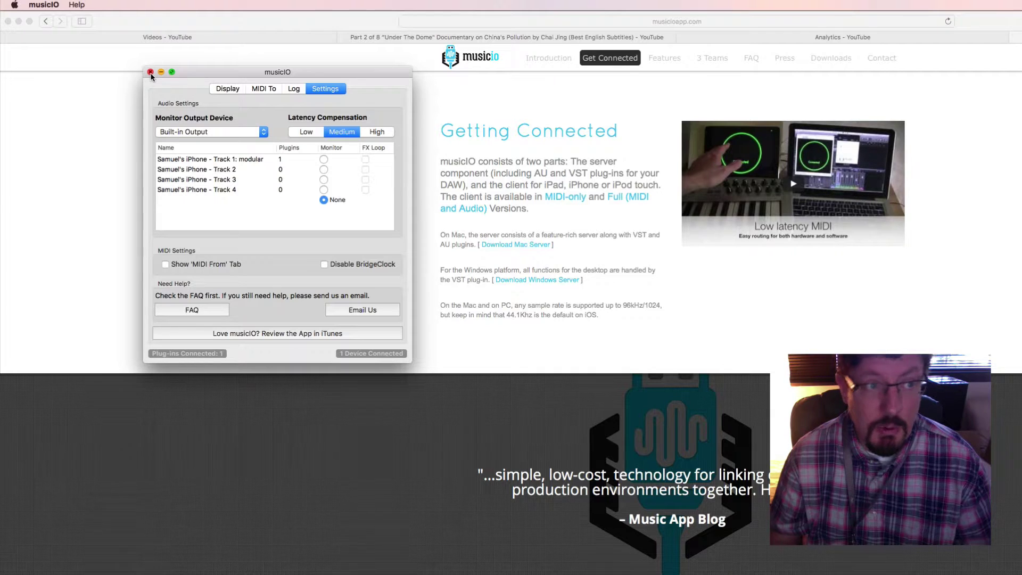
click(234, 91)
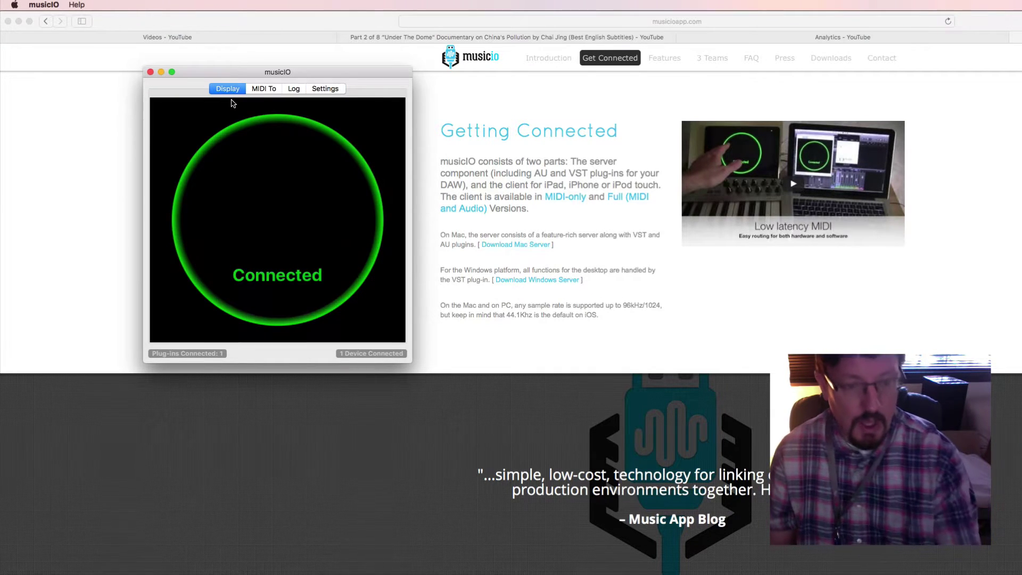
key(super+Tab)
key(super+Tab)
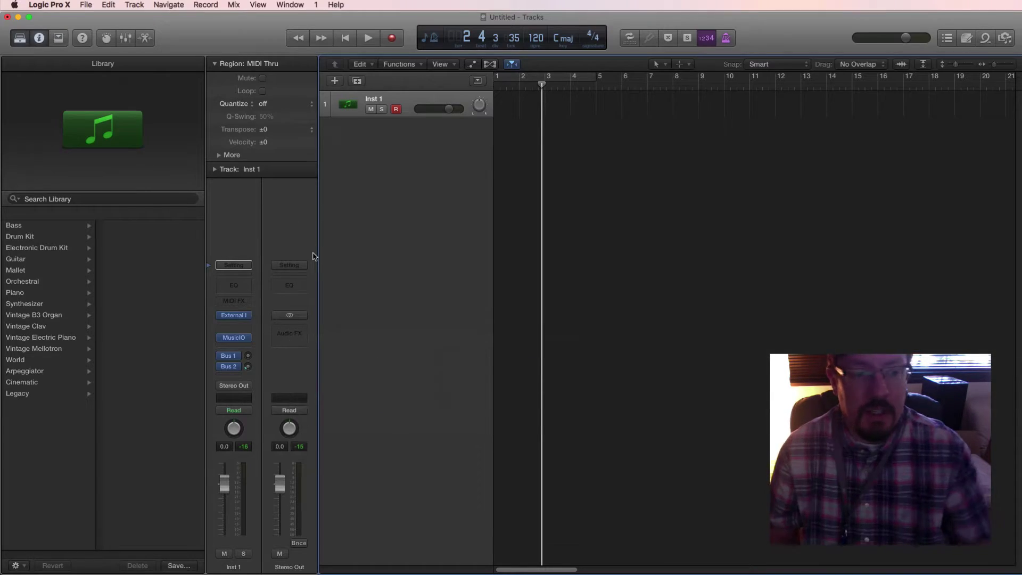
- Insert the stereo MusicIO Audio Unit plug-in in Inst 1's Audio FX slot
click(250, 338)
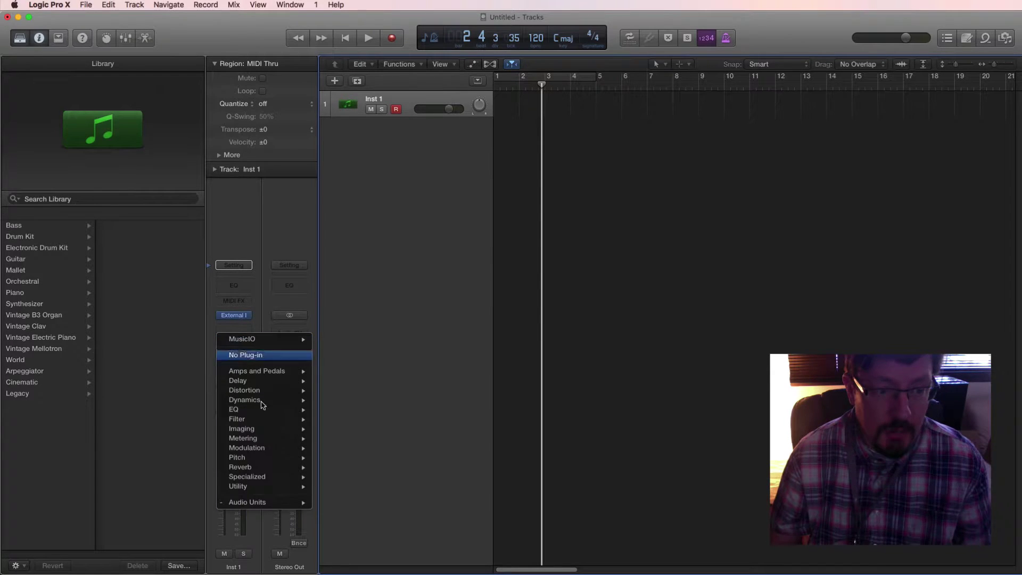
mouse_move(266, 502)
mouse_move(369, 513)
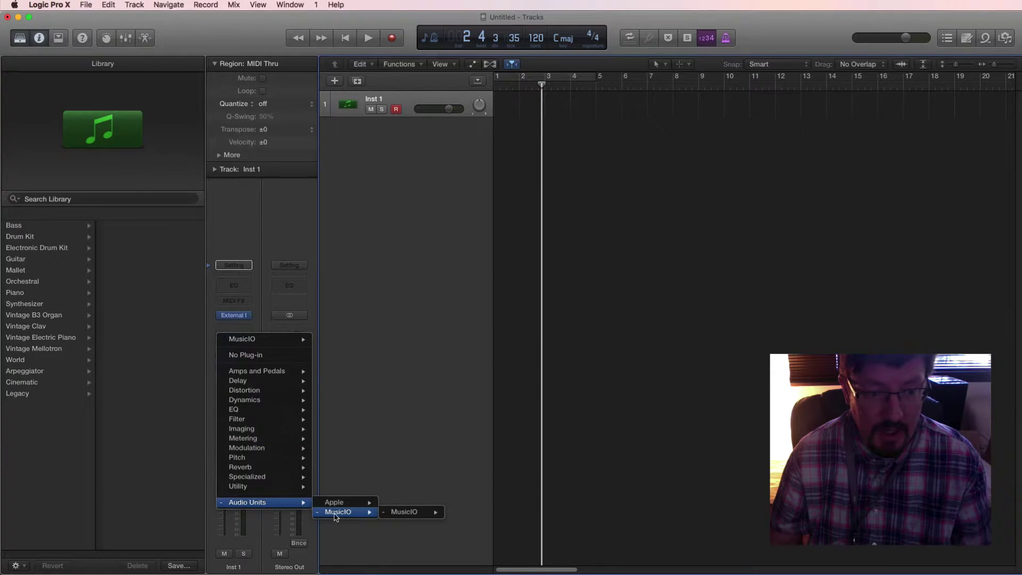
mouse_move(426, 513)
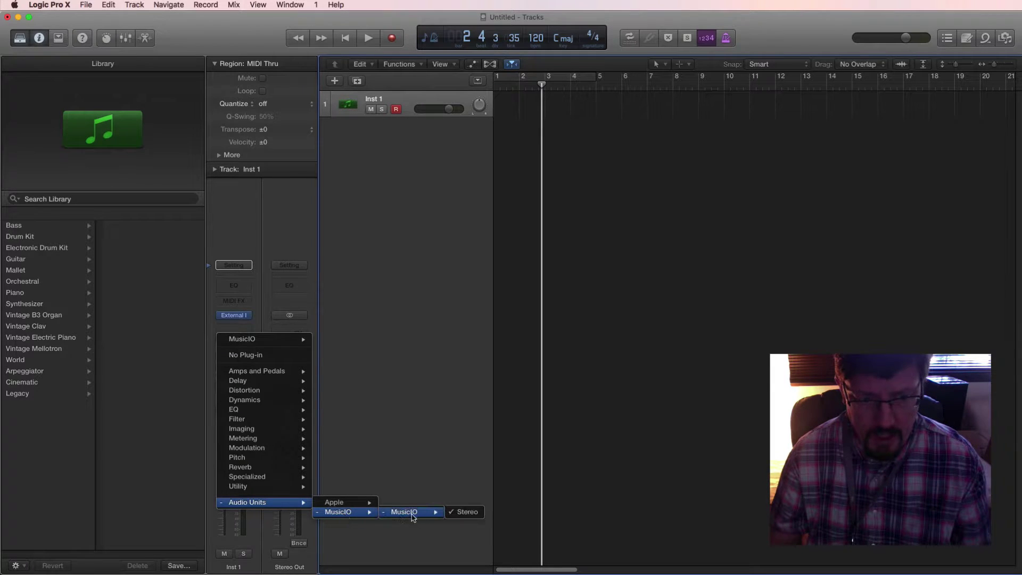
click(463, 511)
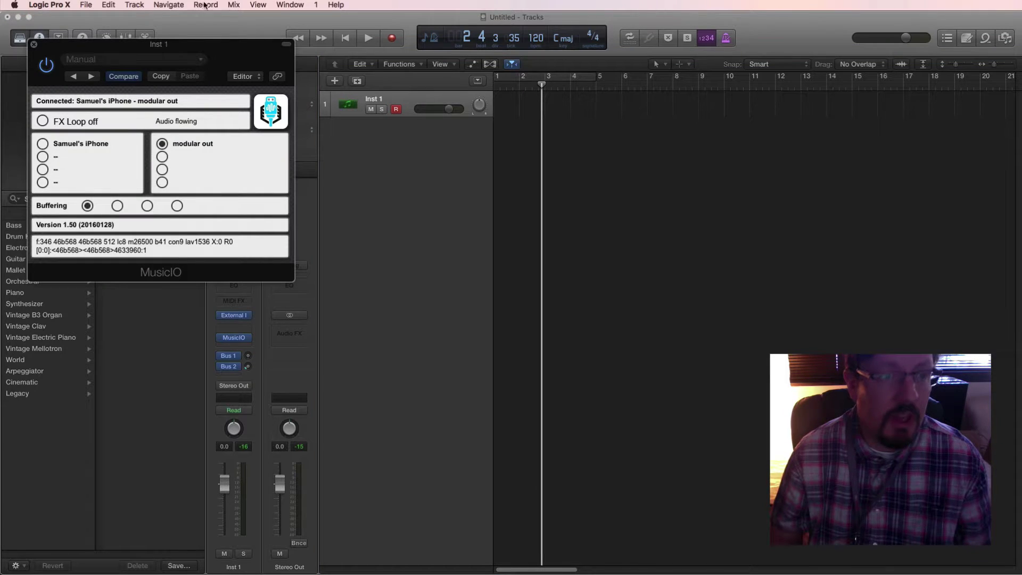
drag(187, 51, 576, 140)
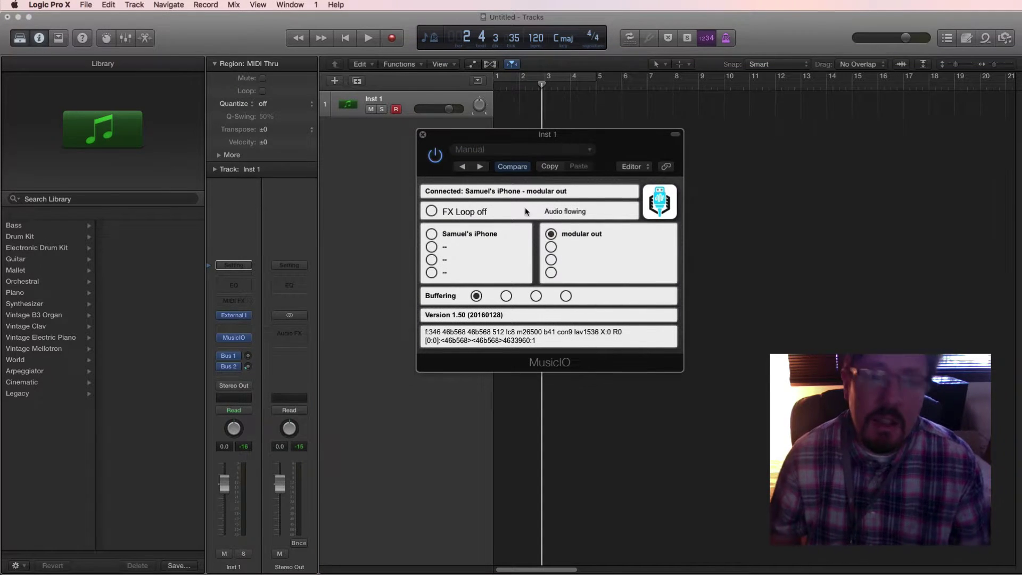
drag(497, 141, 671, 178)
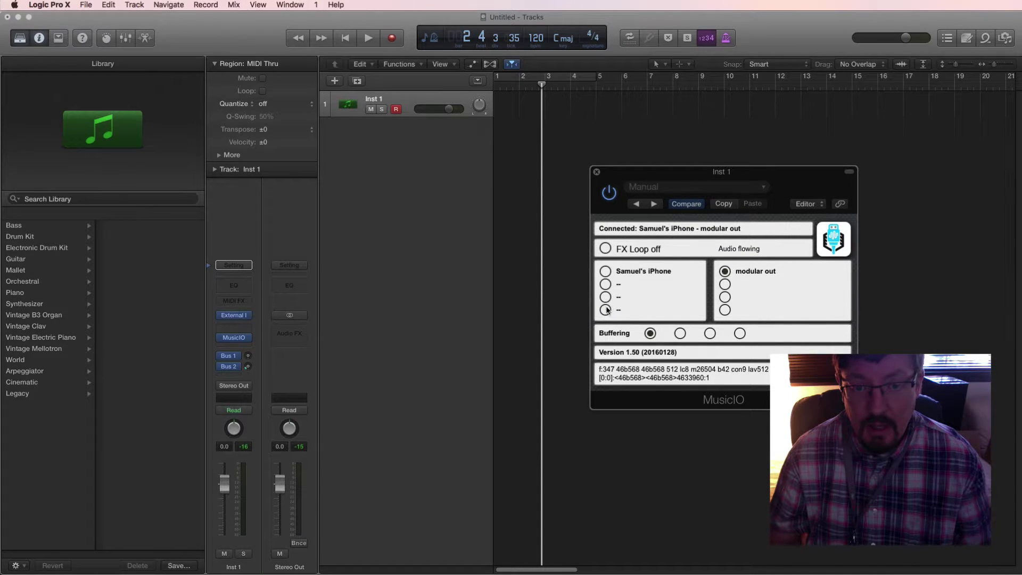
- Leave FX Loop off and select the iPhone's modular out as the audio source
click(605, 248)
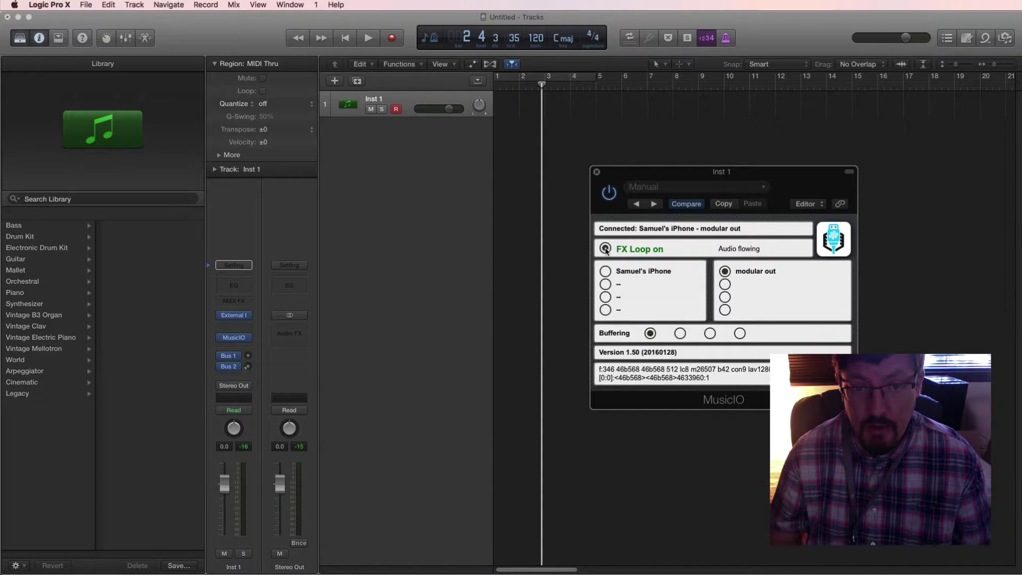
click(605, 249)
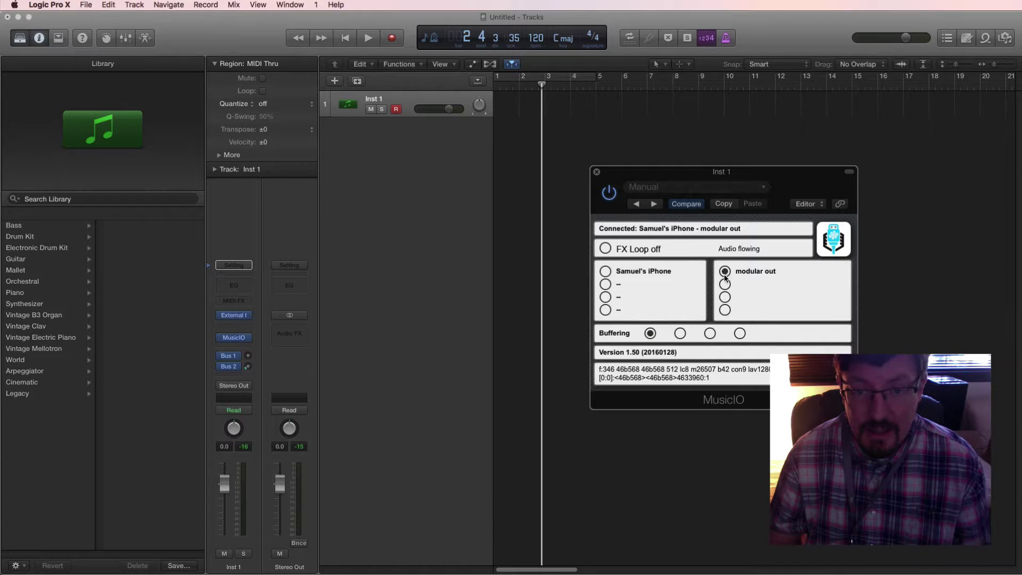
click(725, 297)
click(725, 310)
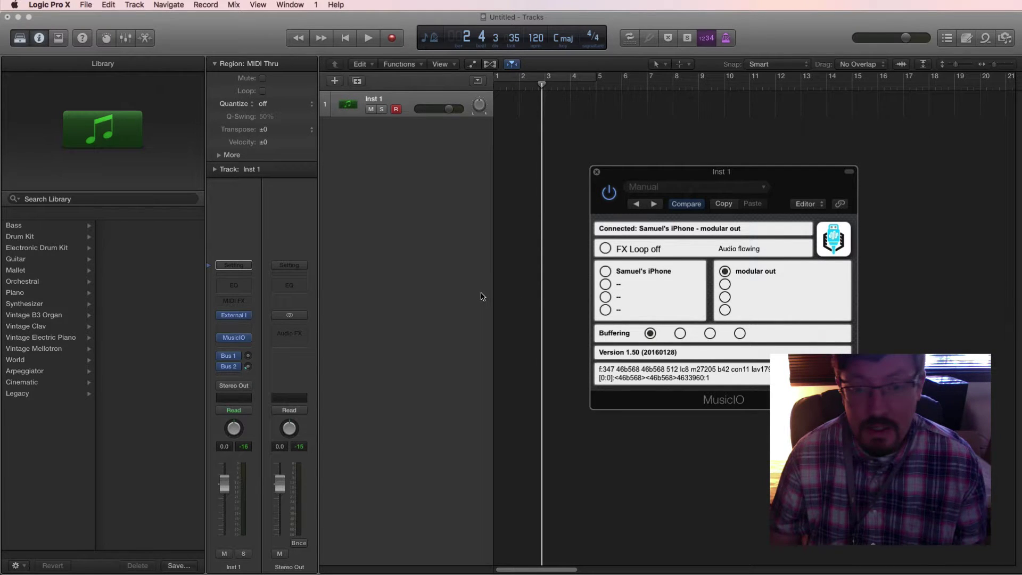
- Open Inst 1's External Instrument settings and keep MusicIO as the MIDI destination
click(233, 317)
drag(247, 374, 490, 153)
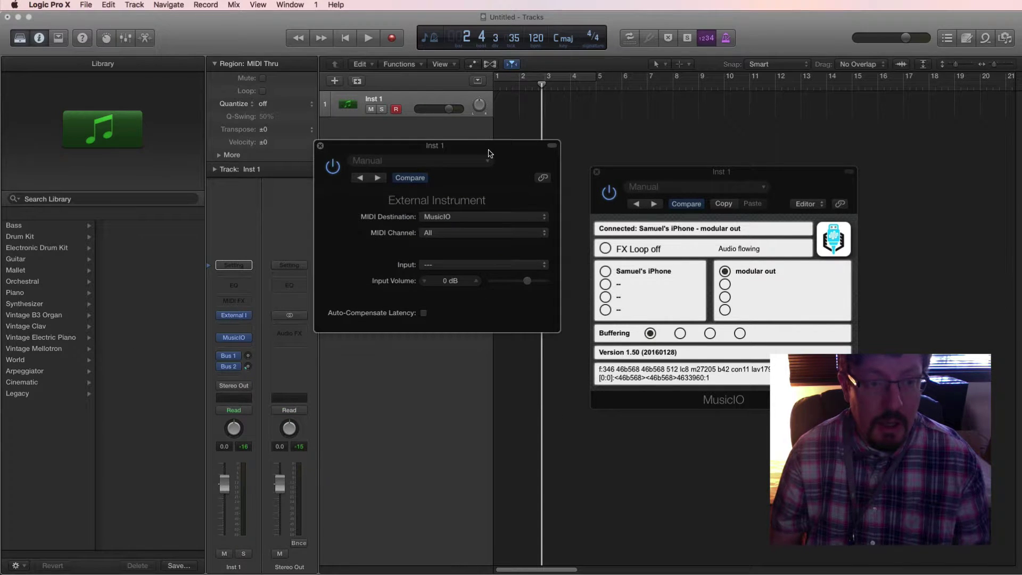
click(461, 218)
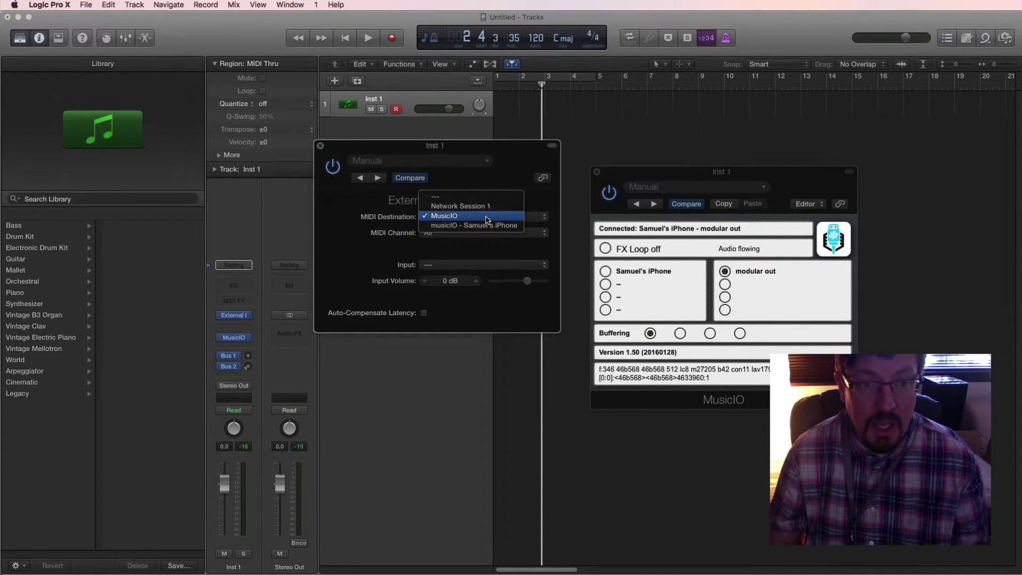
click(425, 216)
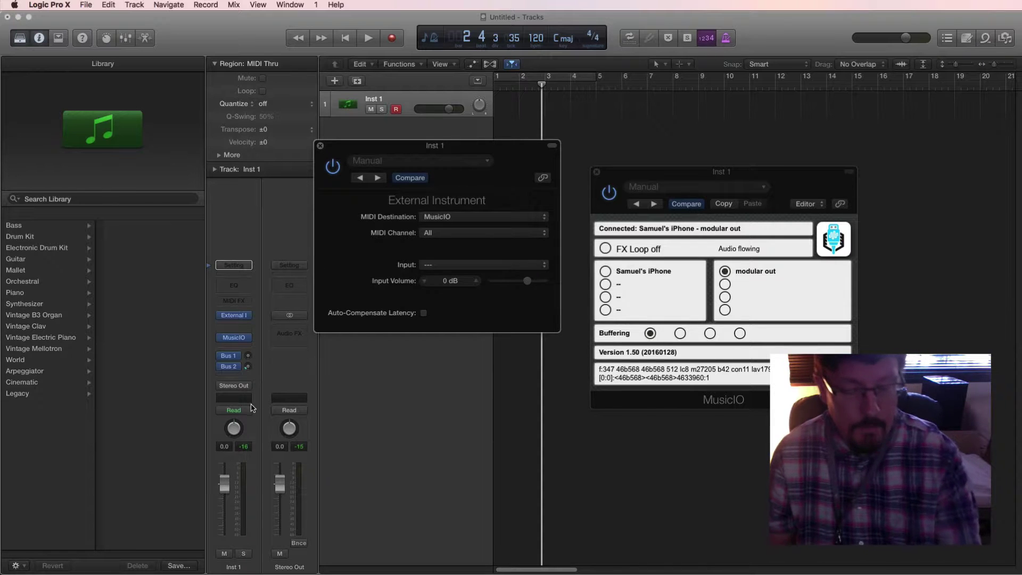
key(super+Tab)
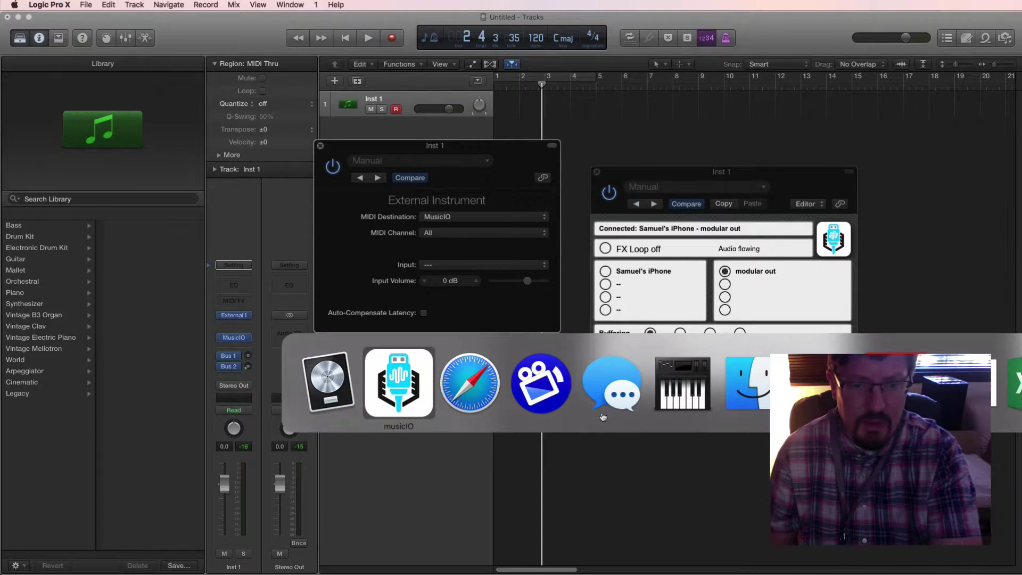
- In Audio MIDI Setup, delete Session 1 from the MIDI Network Setup sessions
key(super+Tab)
key(super+Tab)
key(super+Tab)
key(super+Tab)
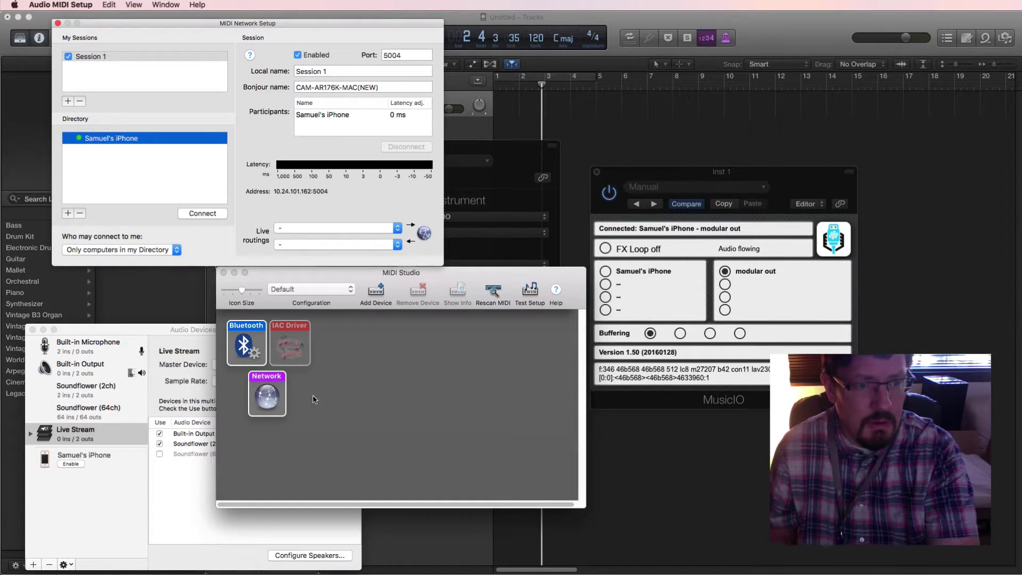
drag(286, 275, 288, 314)
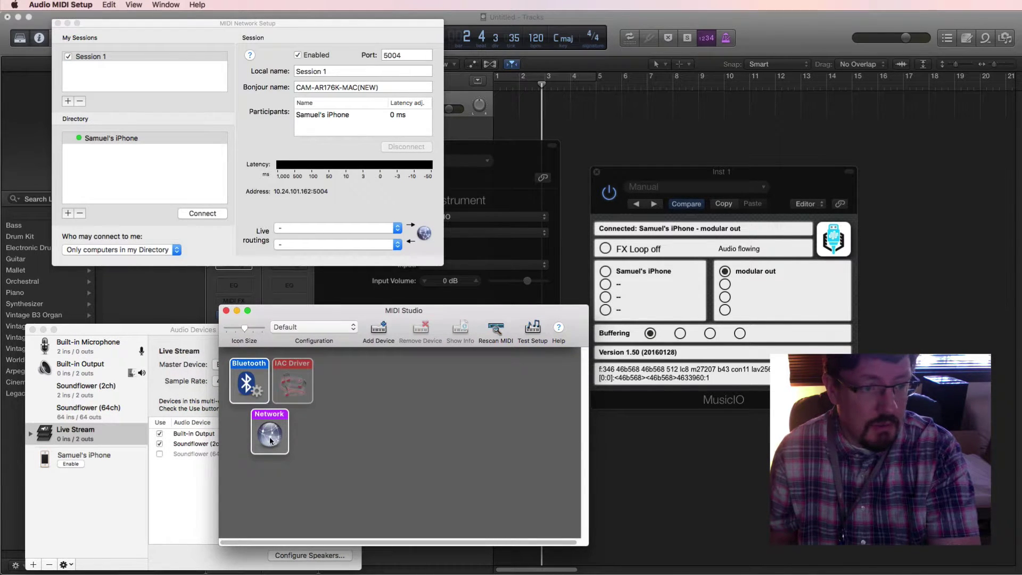
click(120, 56)
click(80, 102)
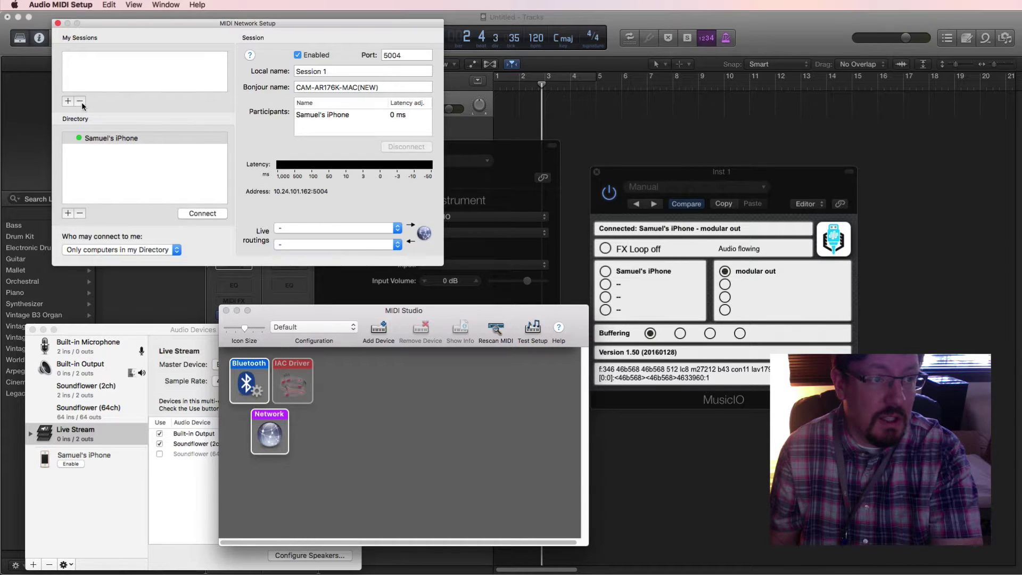
click(211, 17)
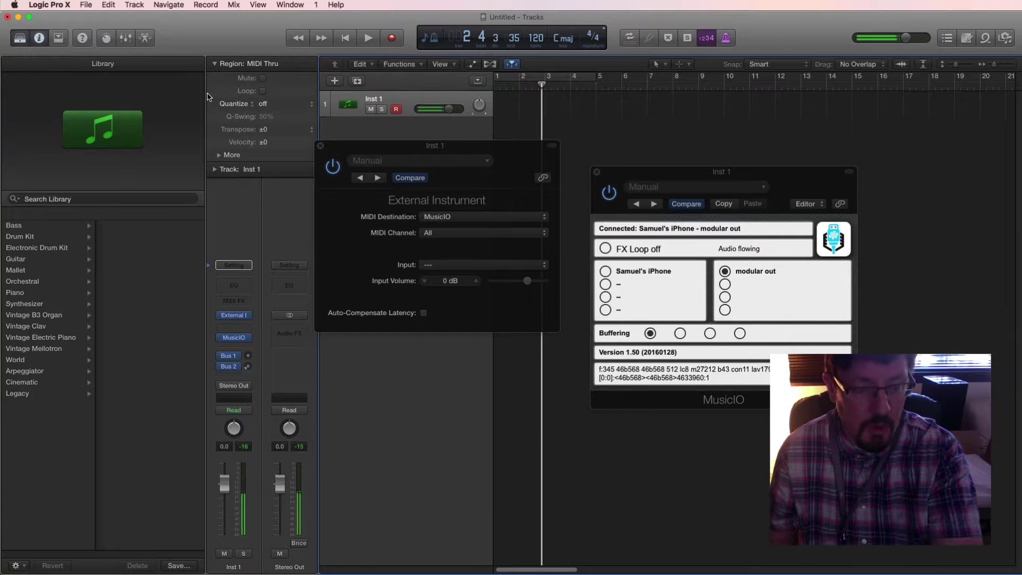
- Close the MIDI Network Setup, MIDI Studio and Audio Devices windows, returning to Logic
key(super+Tab)
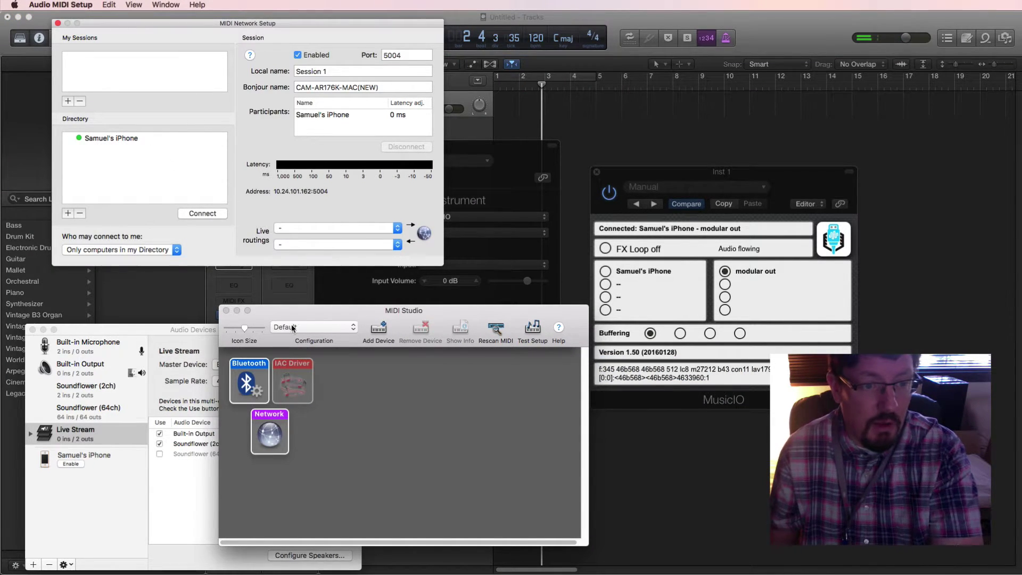
drag(290, 311, 383, 225)
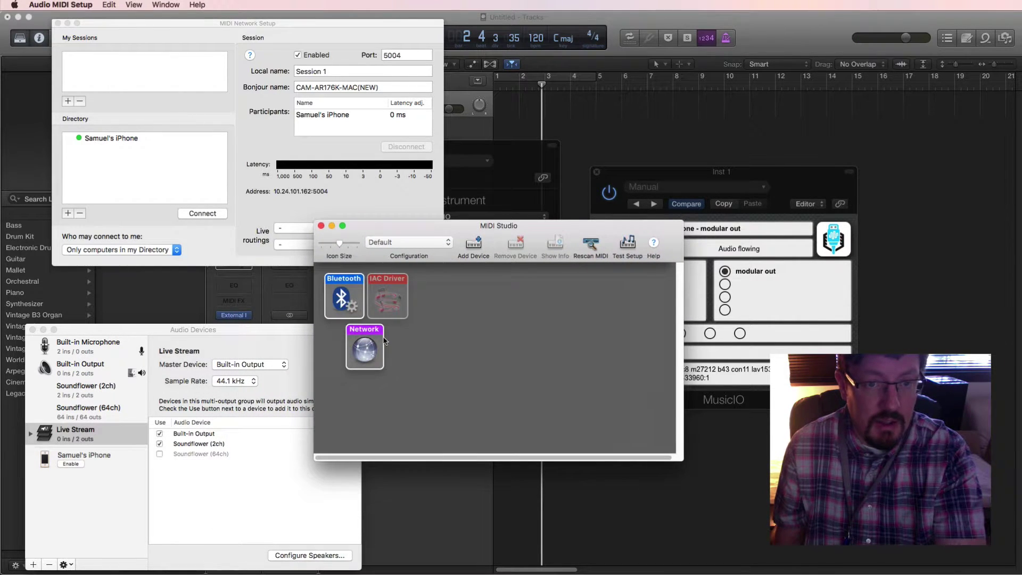
click(234, 37)
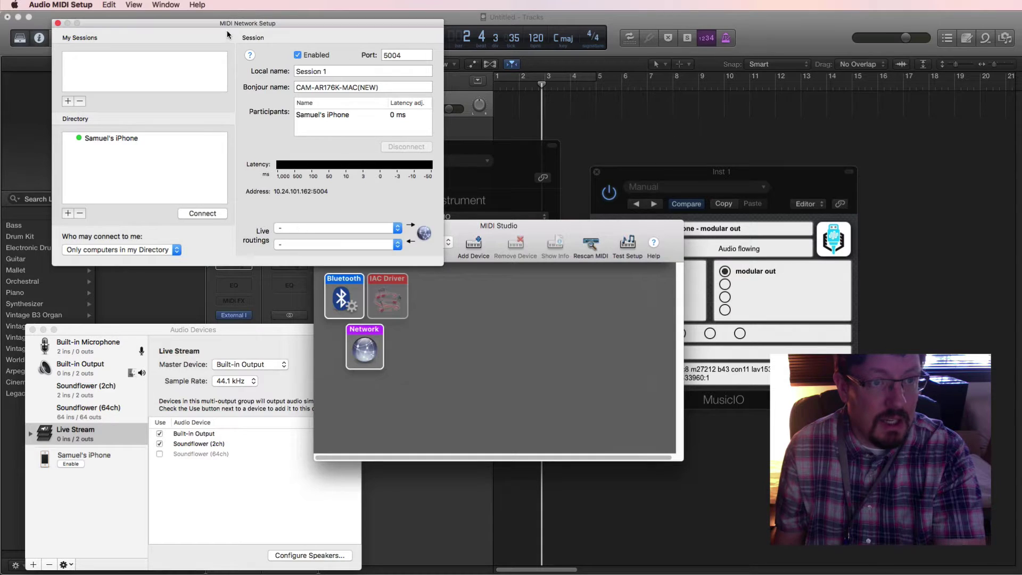
click(57, 24)
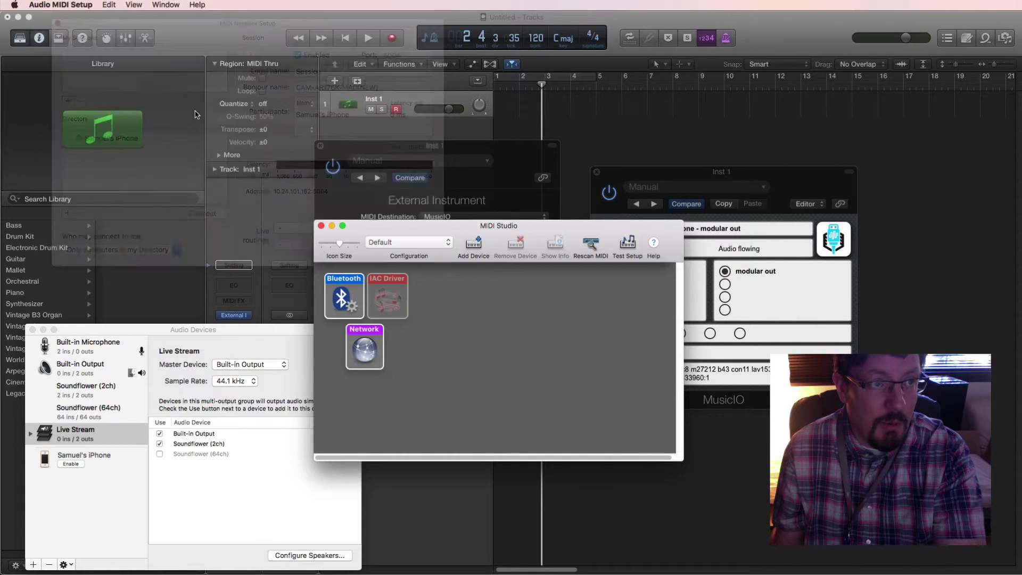
click(321, 226)
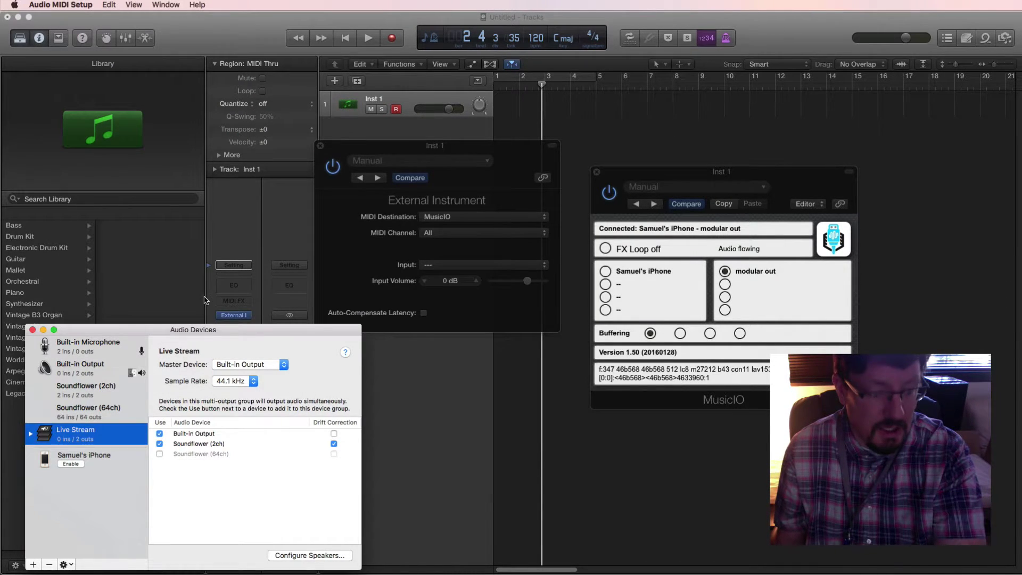
click(205, 300)
- Confirm MusicIO as MIDI destination, close the window, and leave Inst 1's instrument as External Instrument
click(458, 217)
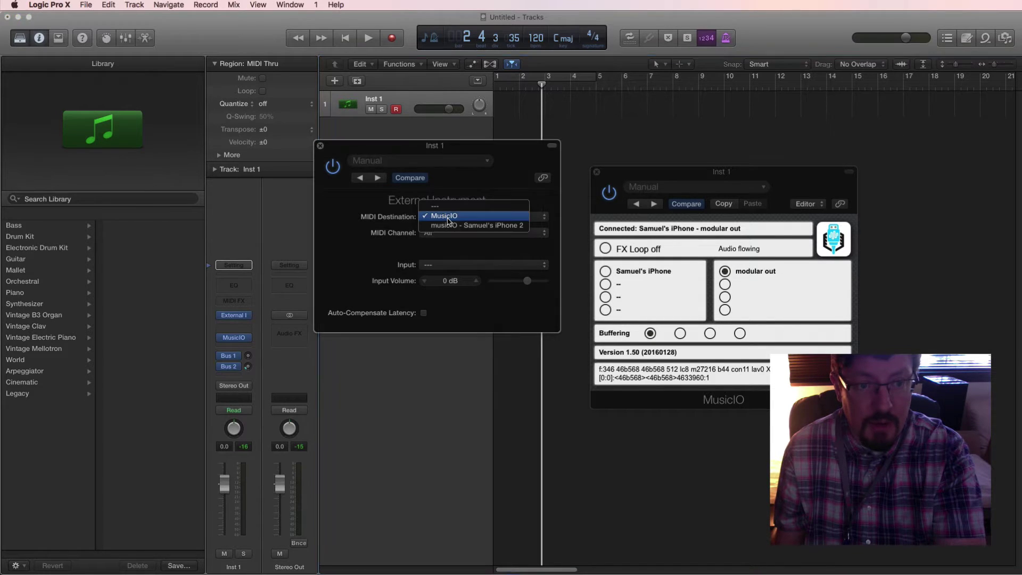
click(375, 225)
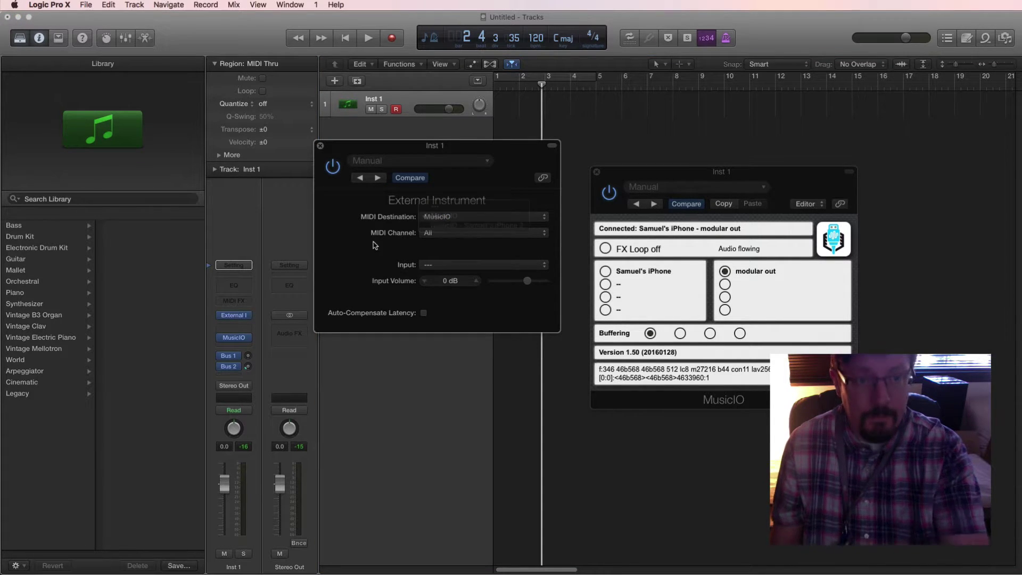
click(320, 145)
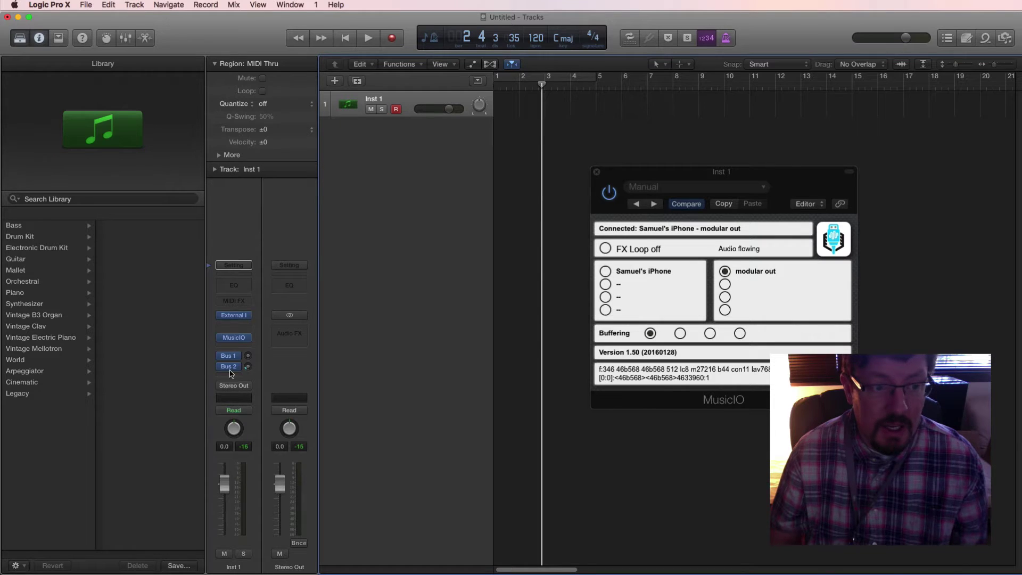
click(249, 318)
mouse_move(271, 511)
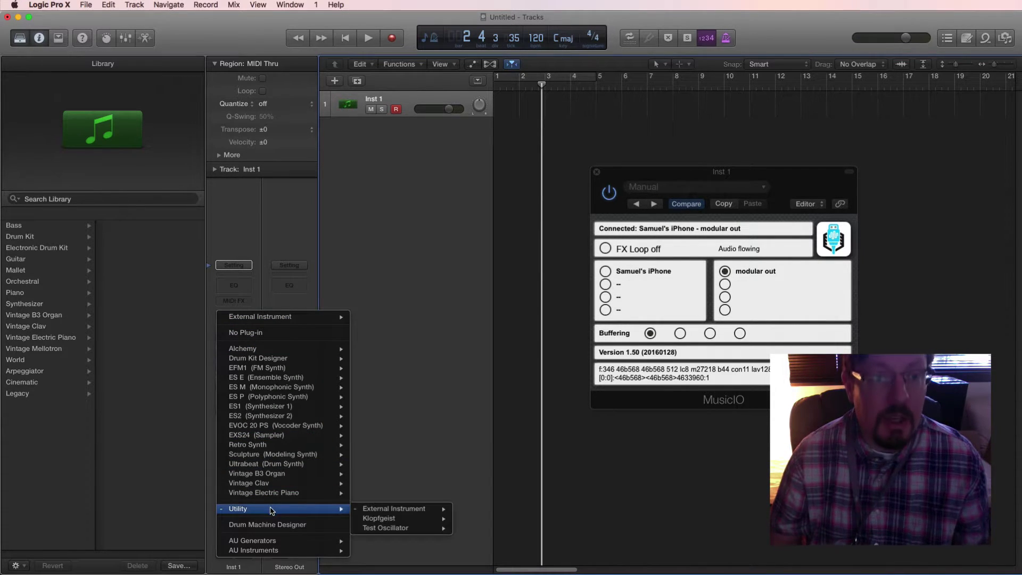
mouse_move(421, 510)
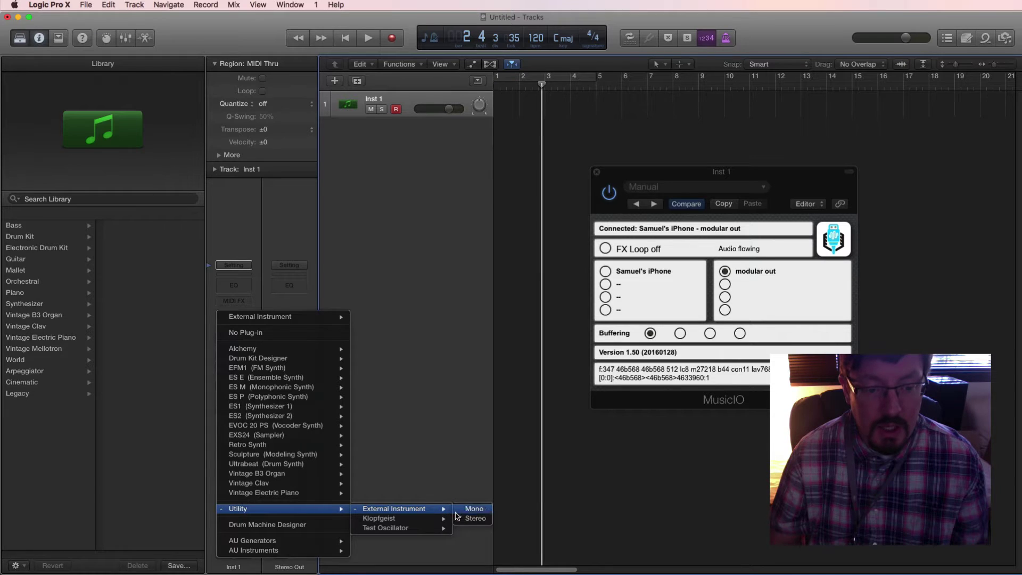
click(371, 116)
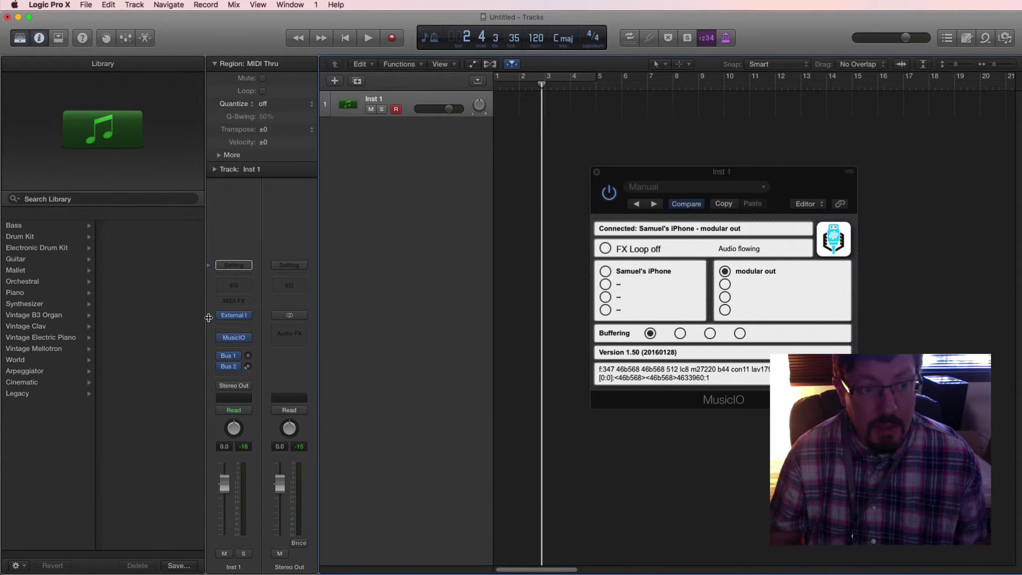
- Enable Auto-Compensate Latency on Inst 1's External Instrument, keeping MusicIO as MIDI destination
click(237, 315)
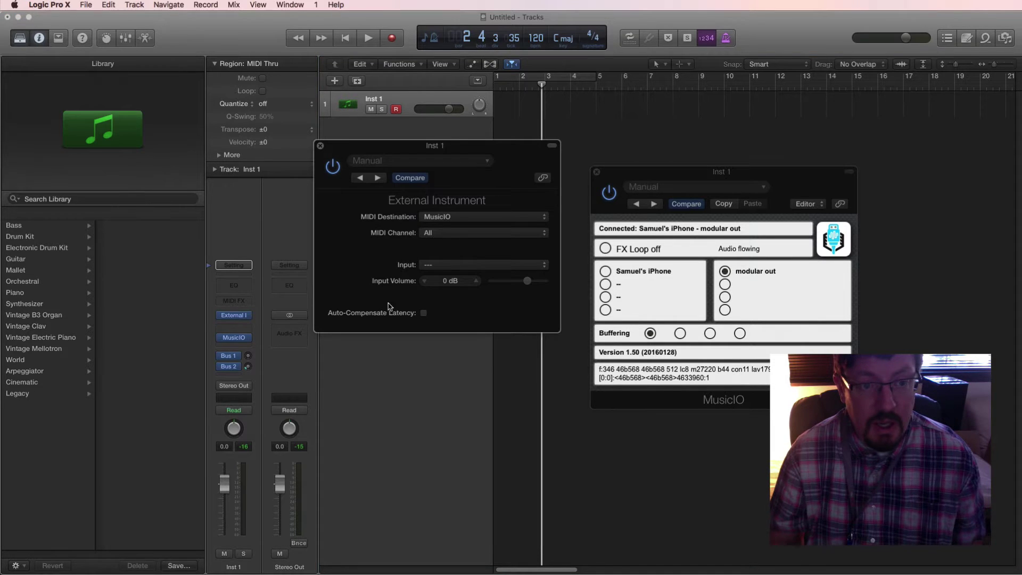
click(452, 217)
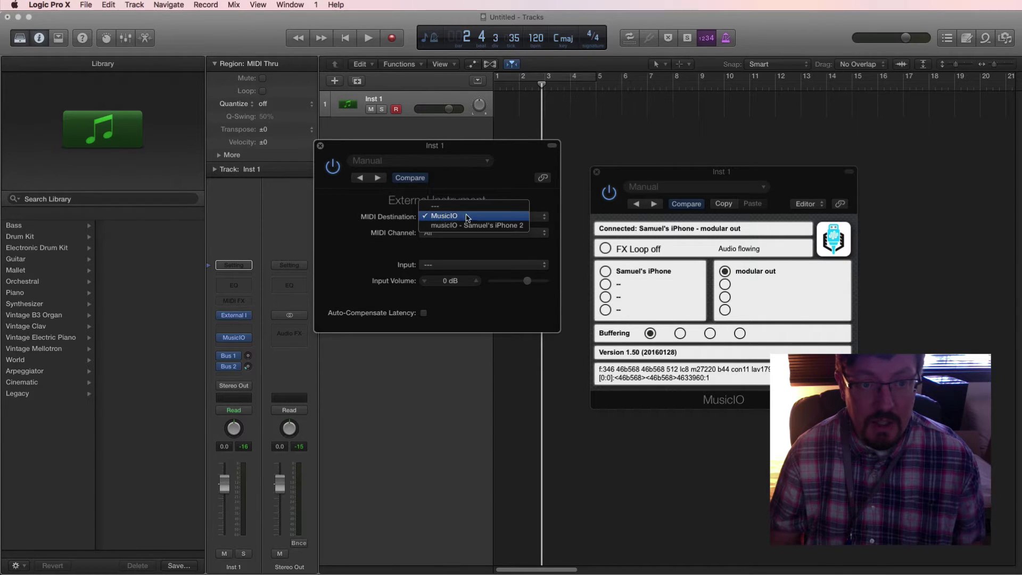
click(514, 183)
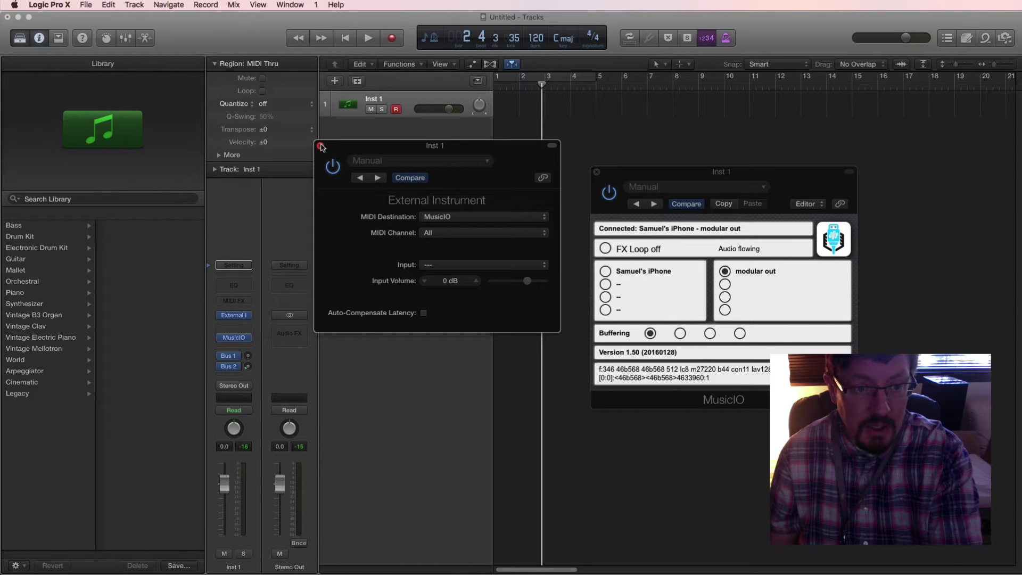
click(424, 314)
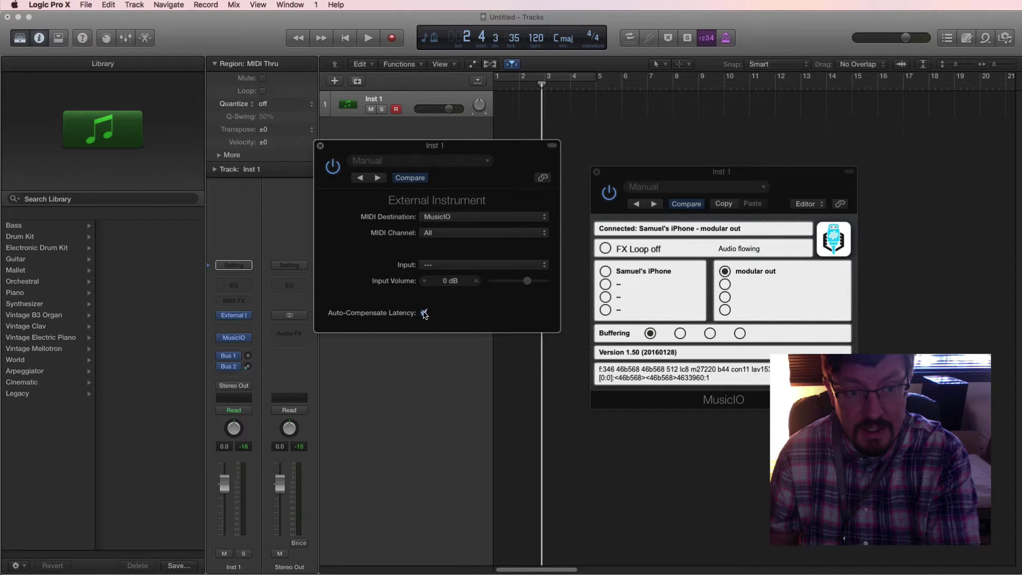
click(424, 314)
click(424, 314)
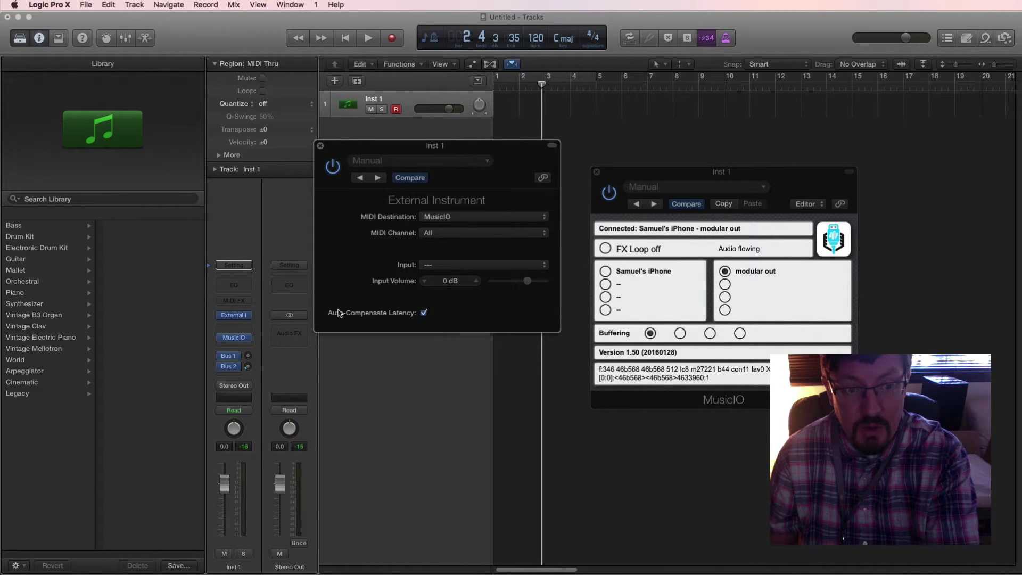
click(321, 146)
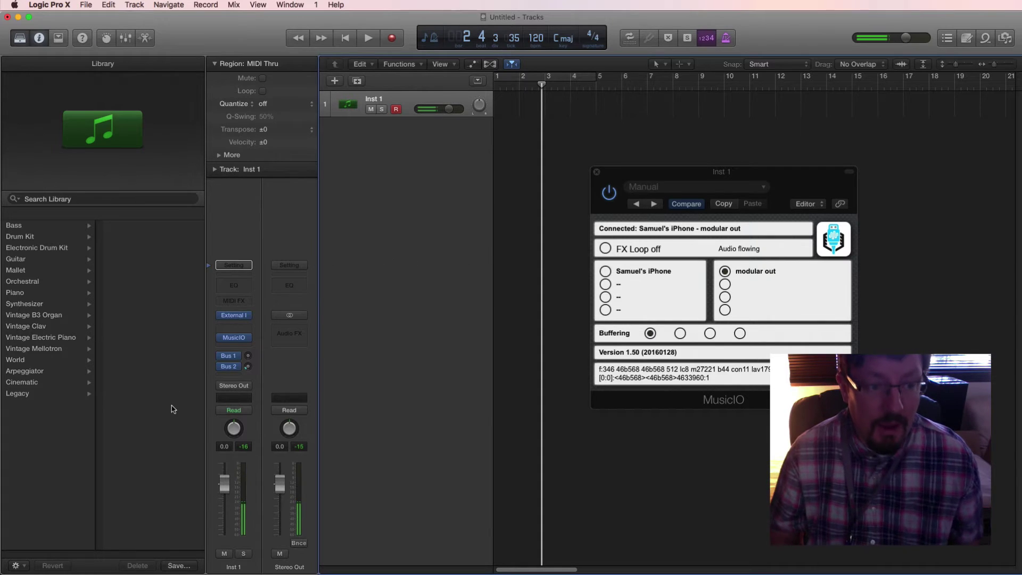
- Toggle the MusicIO and External Instrument plug-in windows, leaving both closed
mouse_move(239, 341)
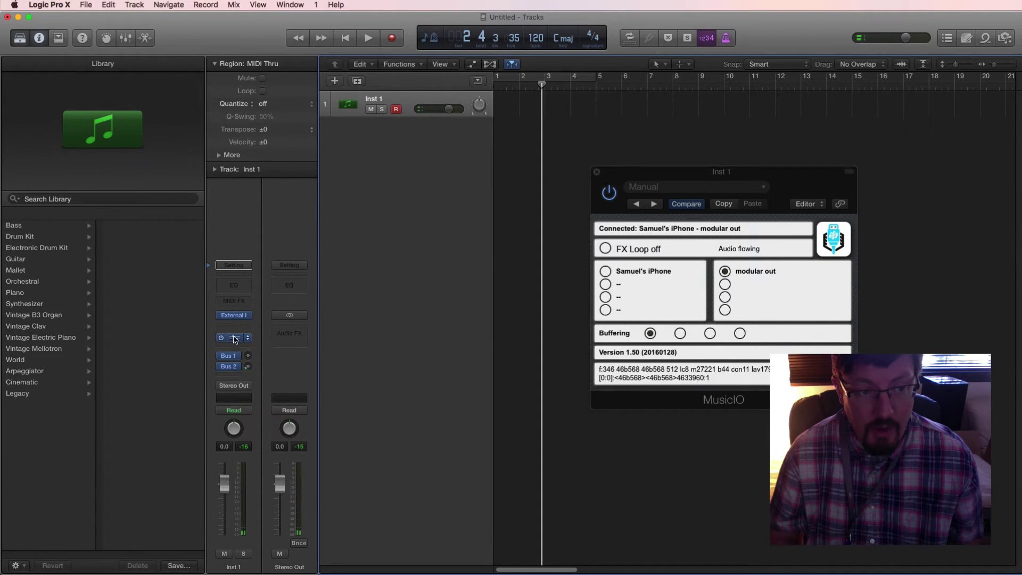
click(235, 337)
click(235, 337)
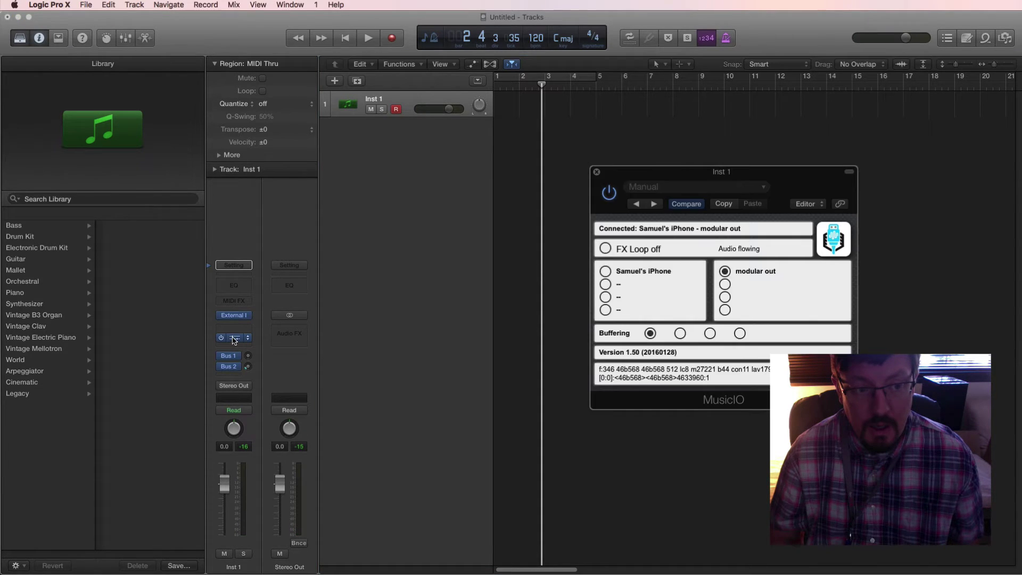
click(235, 337)
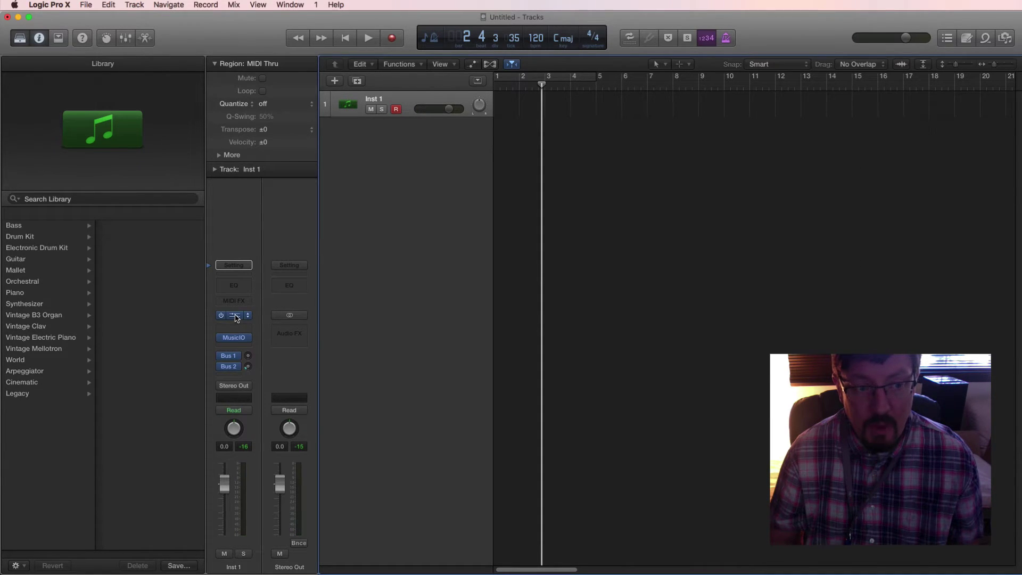
click(235, 316)
click(235, 316)
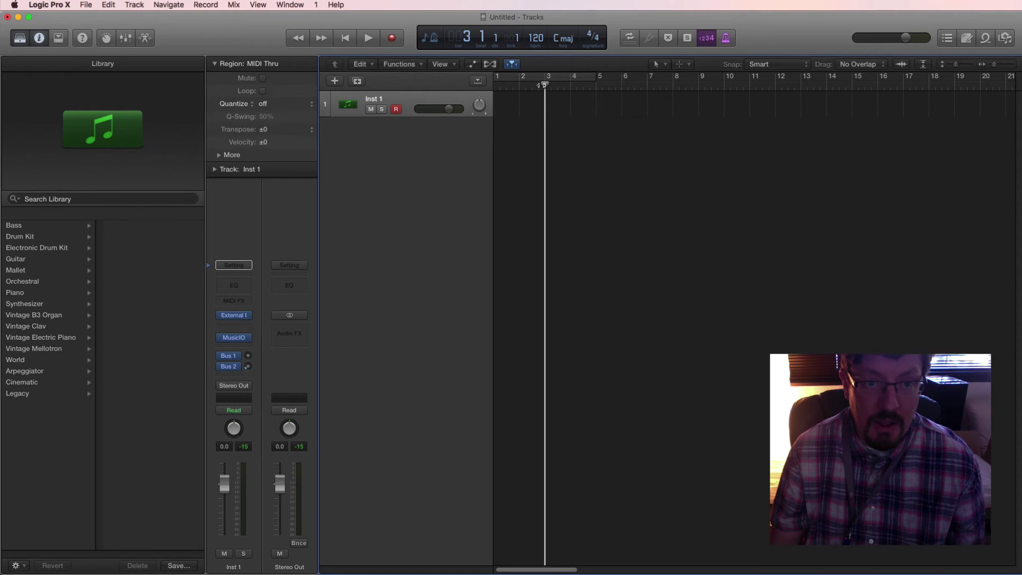
- Move the playhead back to bar 1 at the project start
key(Return)
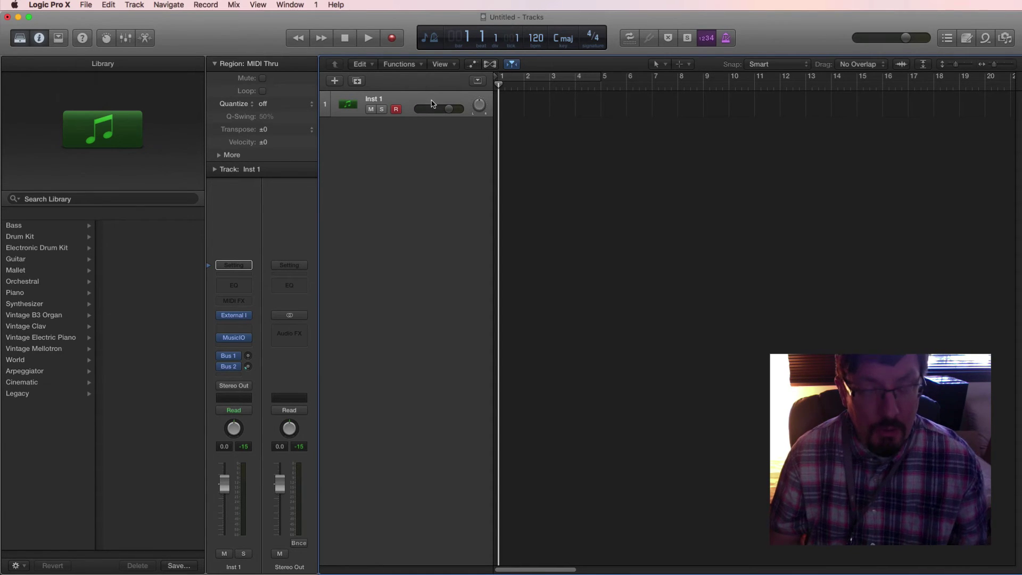